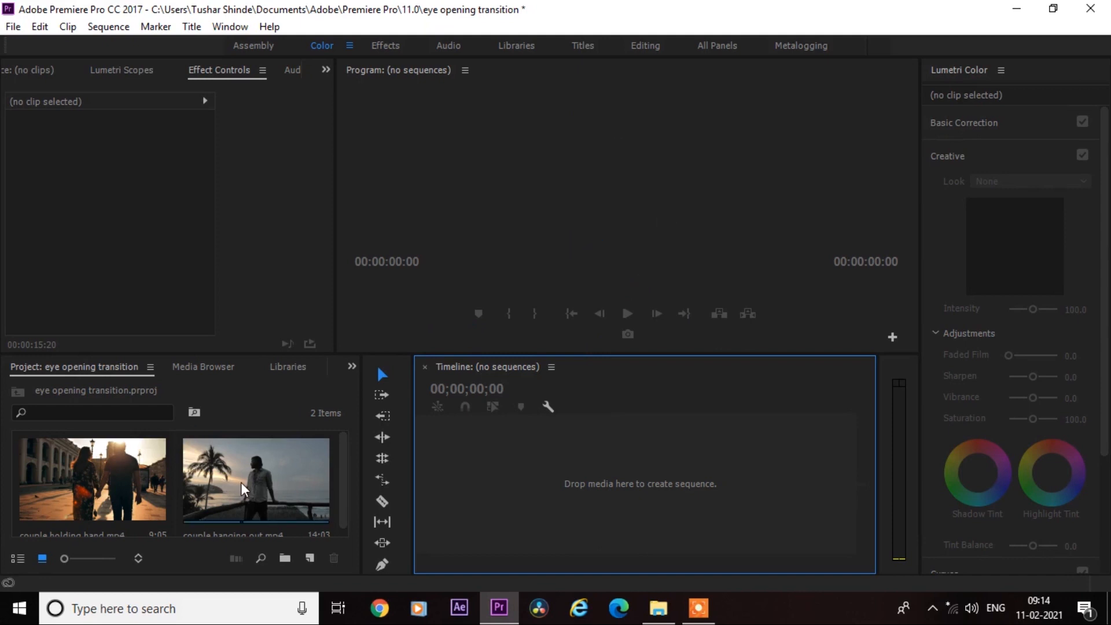
Create a sequence from 'couple hanging out.mp4', append 'couple holding hand', and fit the monitor zoom.
left_click_drag(242, 489, 565, 467)
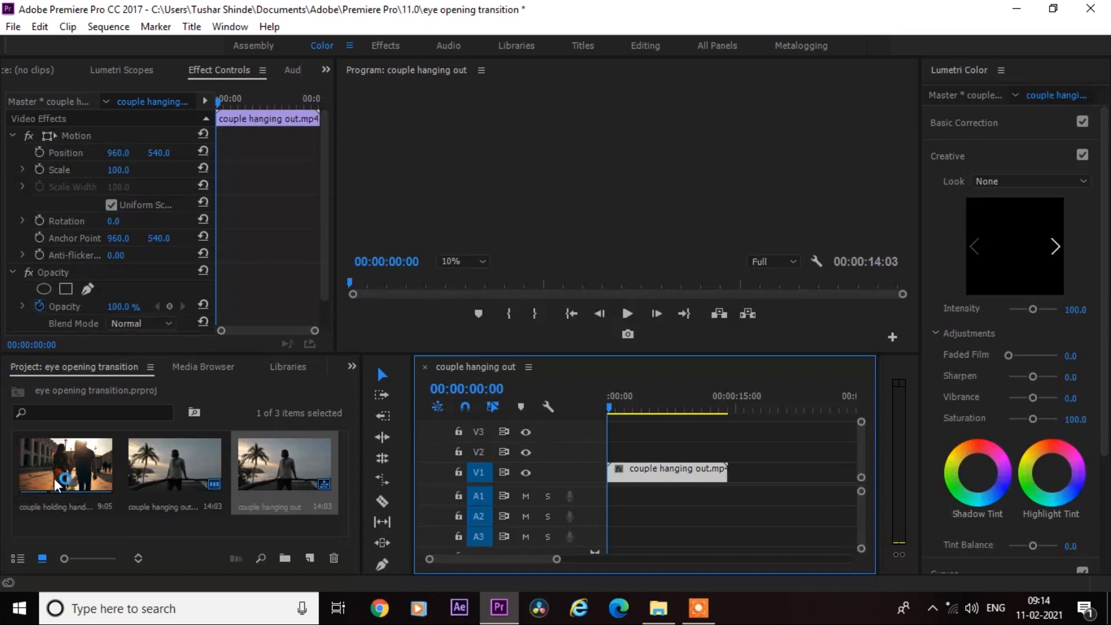
left_click_drag(54, 479, 764, 469)
left_click(471, 260)
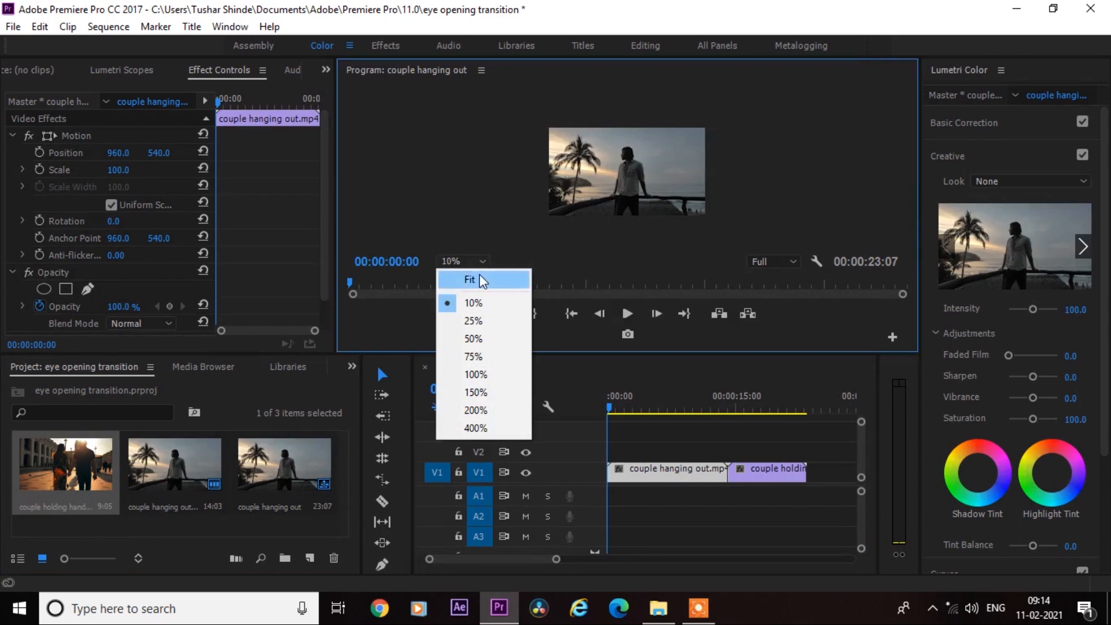
left_click(473, 279)
mouse_move(633, 410)
left_mouse_down()
mouse_move(758, 422)
mouse_move(727, 418)
mouse_move(747, 417)
left_mouse_up()
Razor the timeline on both sides of the join between the two clips.
key("c")
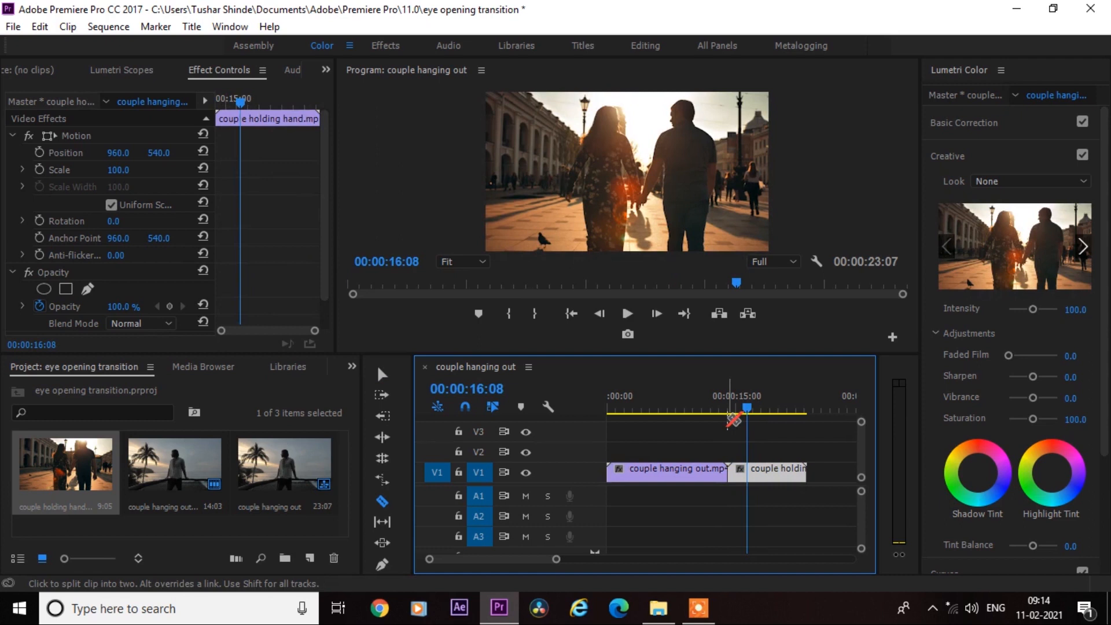
left_click(748, 471)
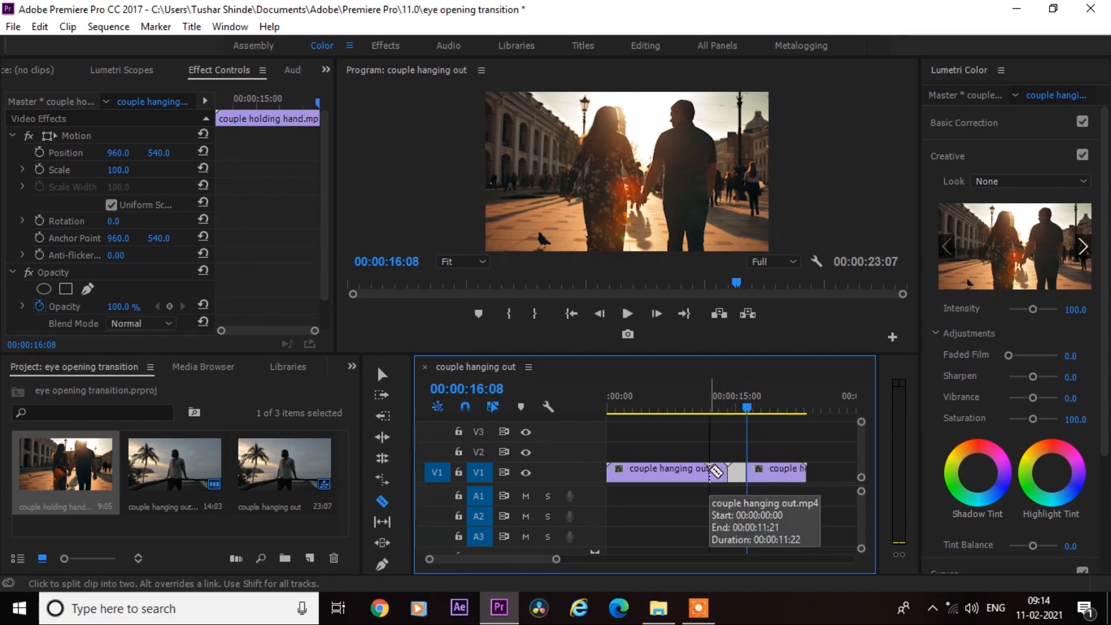
left_click(712, 470)
key("v")
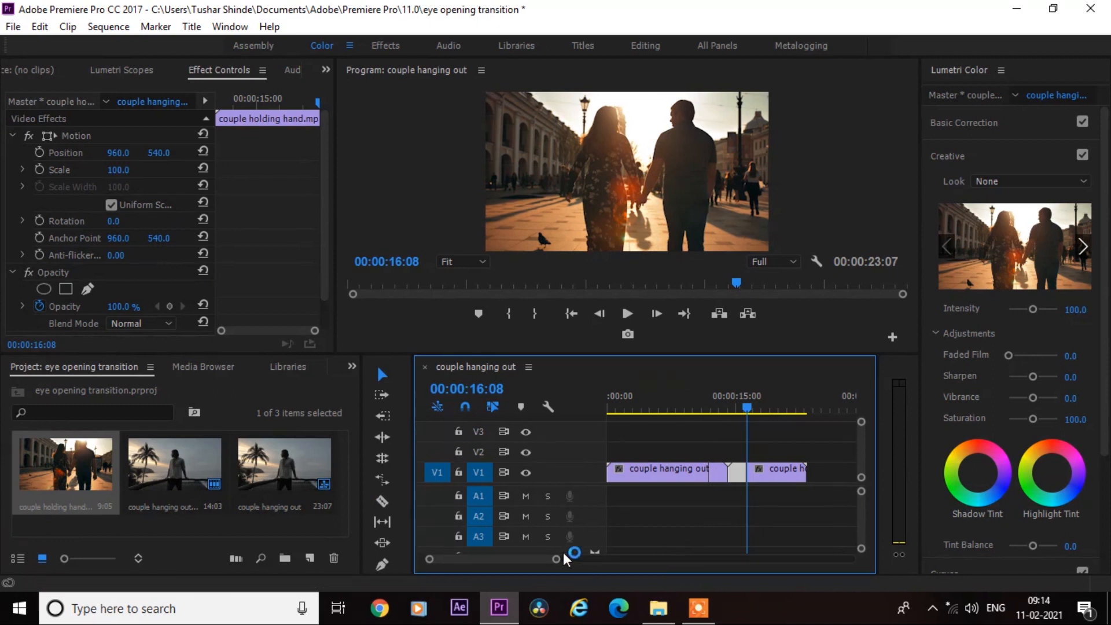
left_click_drag(561, 556, 541, 560)
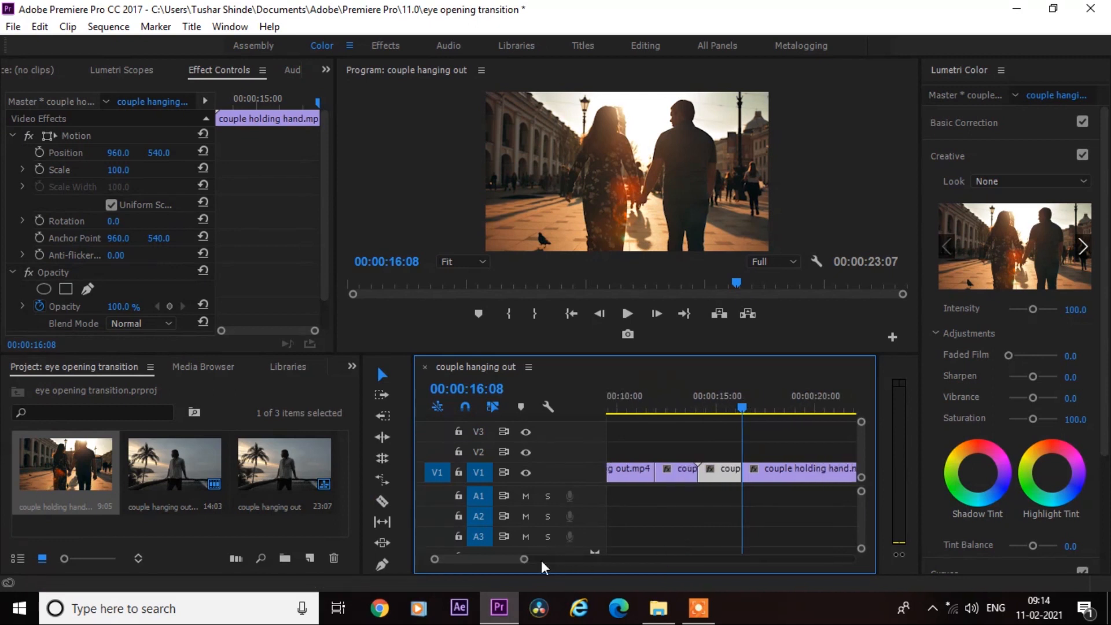
Nest the two short pieces around the join as Nested Sequence 03.
left_click(686, 471, "shift")
right_click(715, 484)
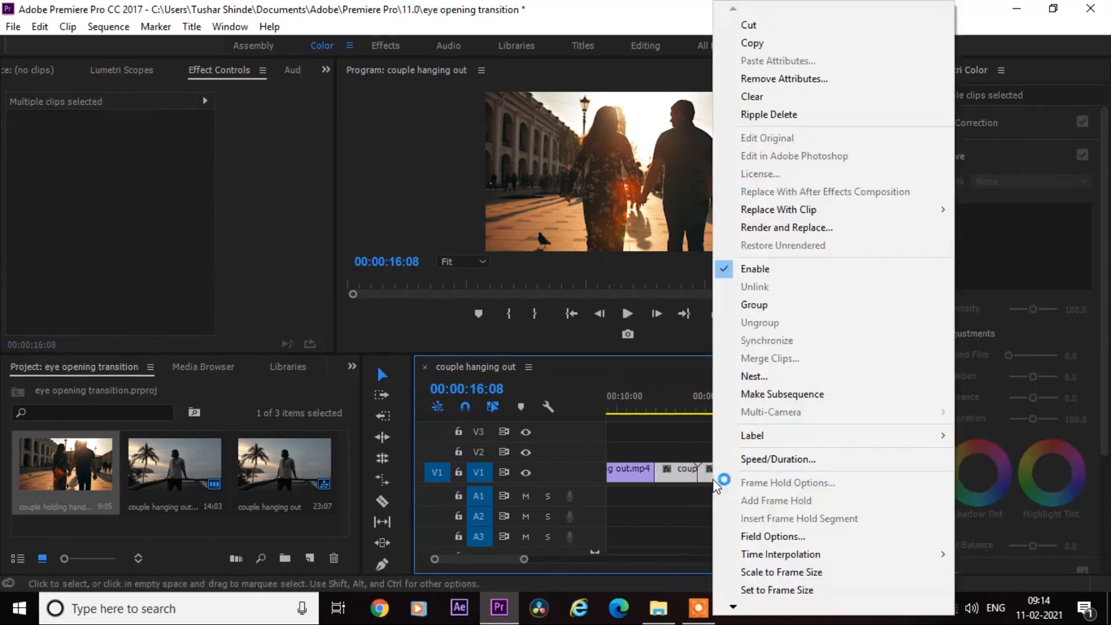
left_click(783, 376)
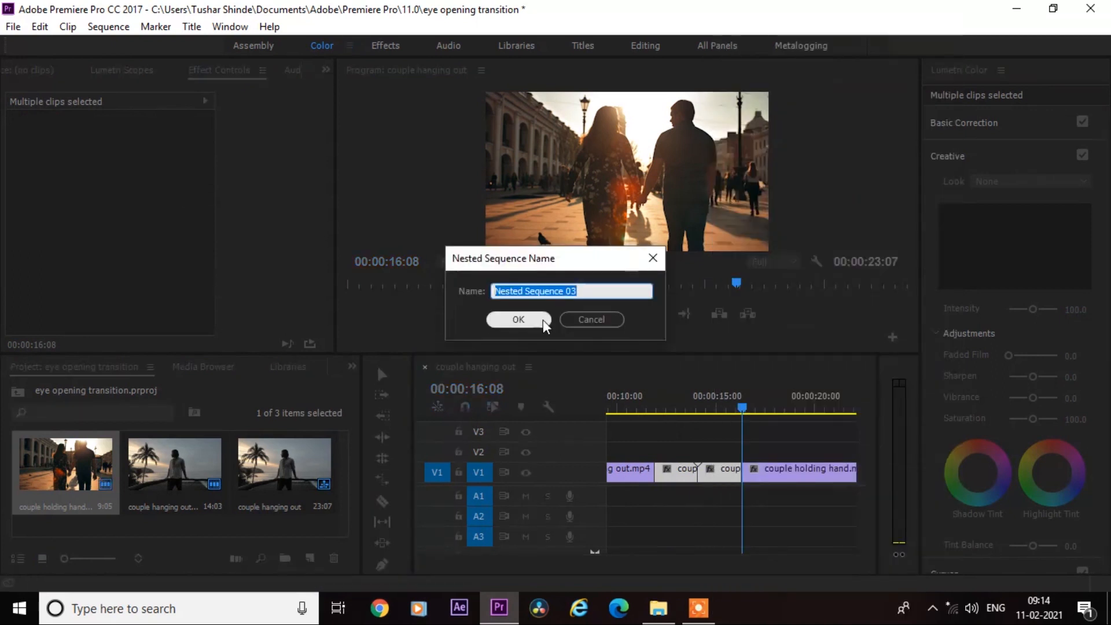
left_click(537, 320)
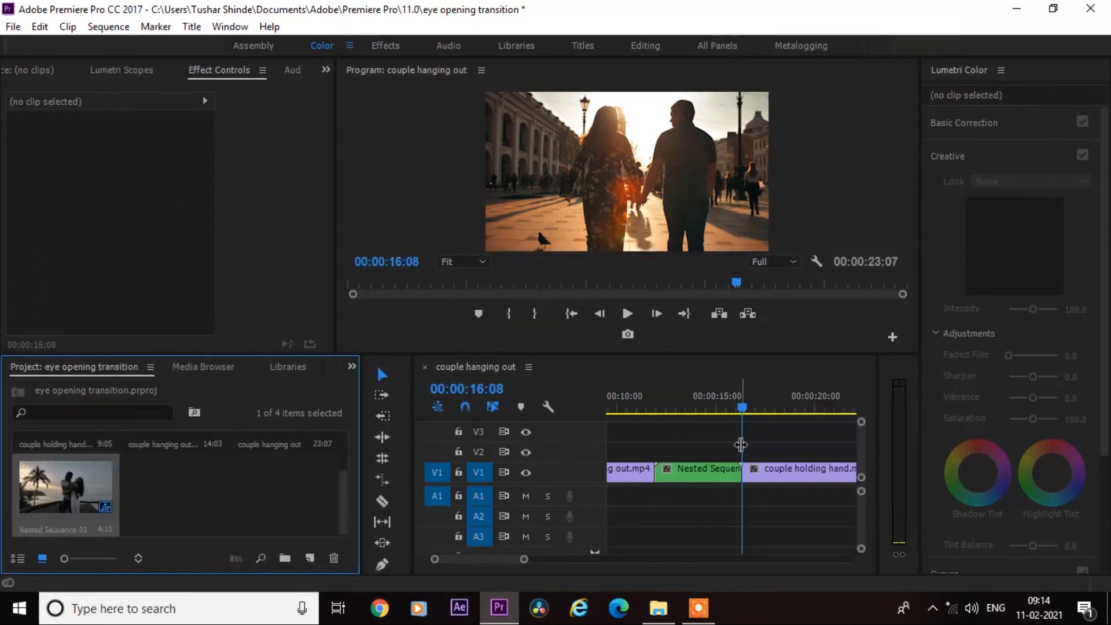
Add an elliptical opacity mask to the nested clip and widen it past the frame sides.
left_click_drag(741, 407, 689, 415)
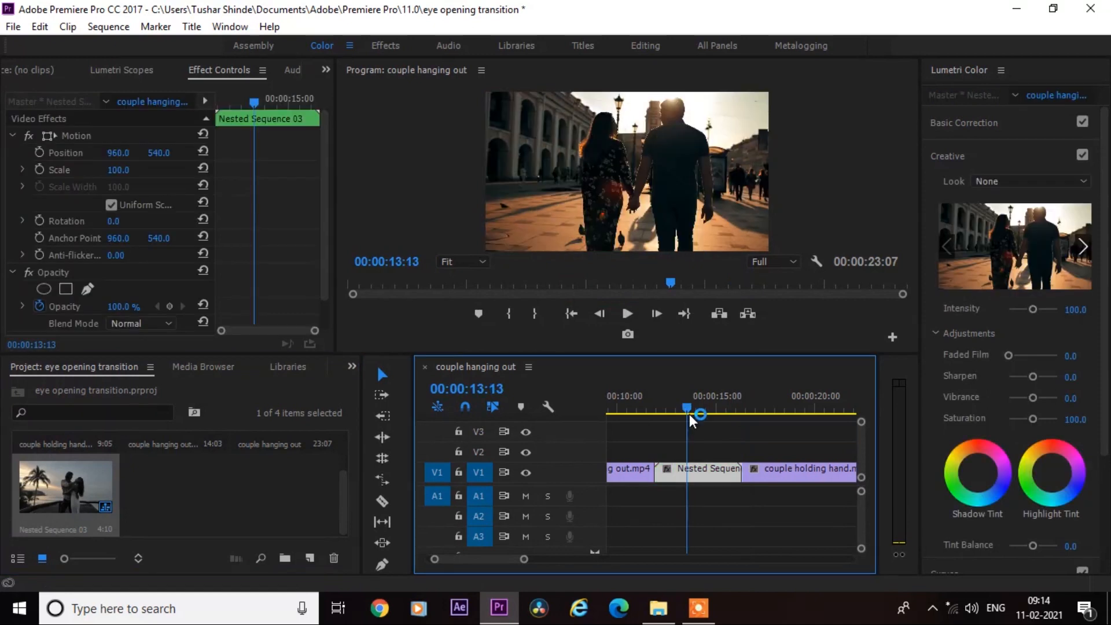
scroll(329, 270, "down", 2)
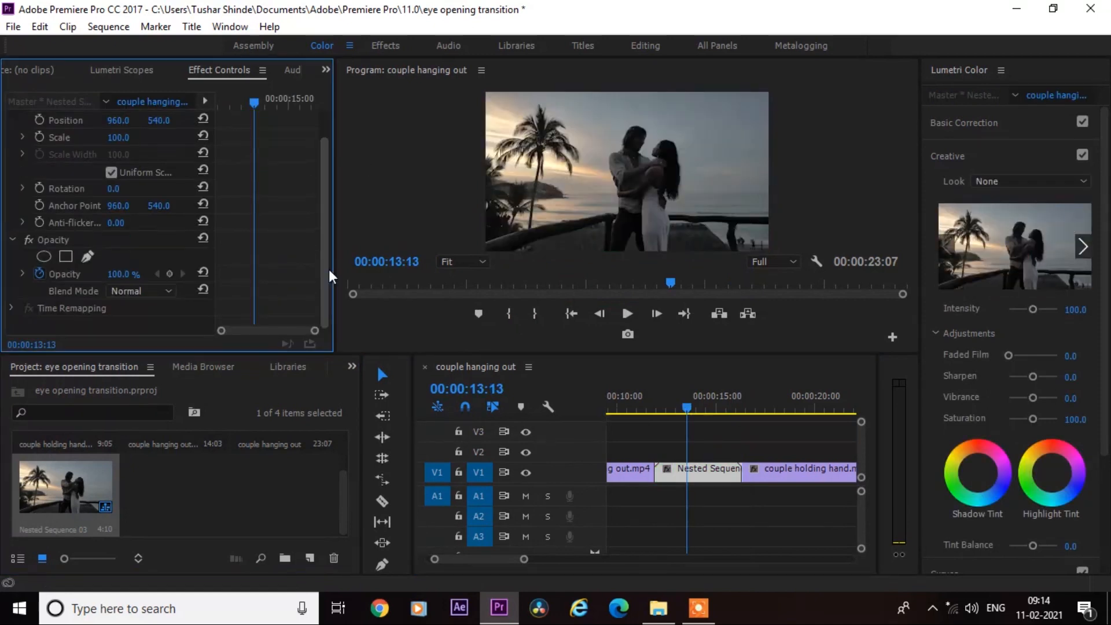
left_click(44, 258)
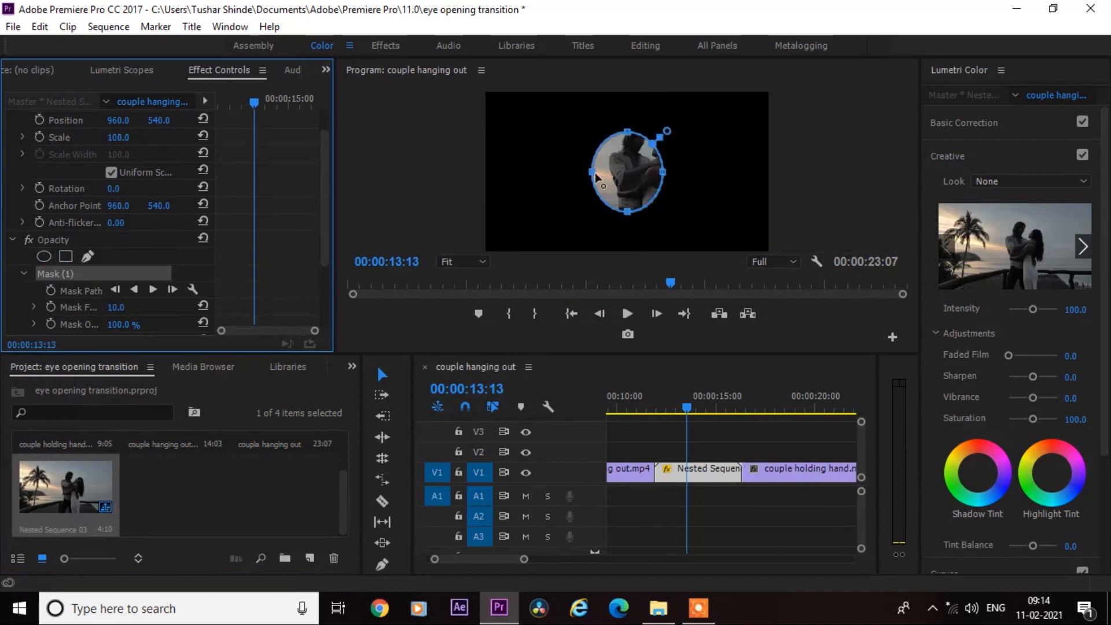
left_click_drag(594, 172, 456, 172)
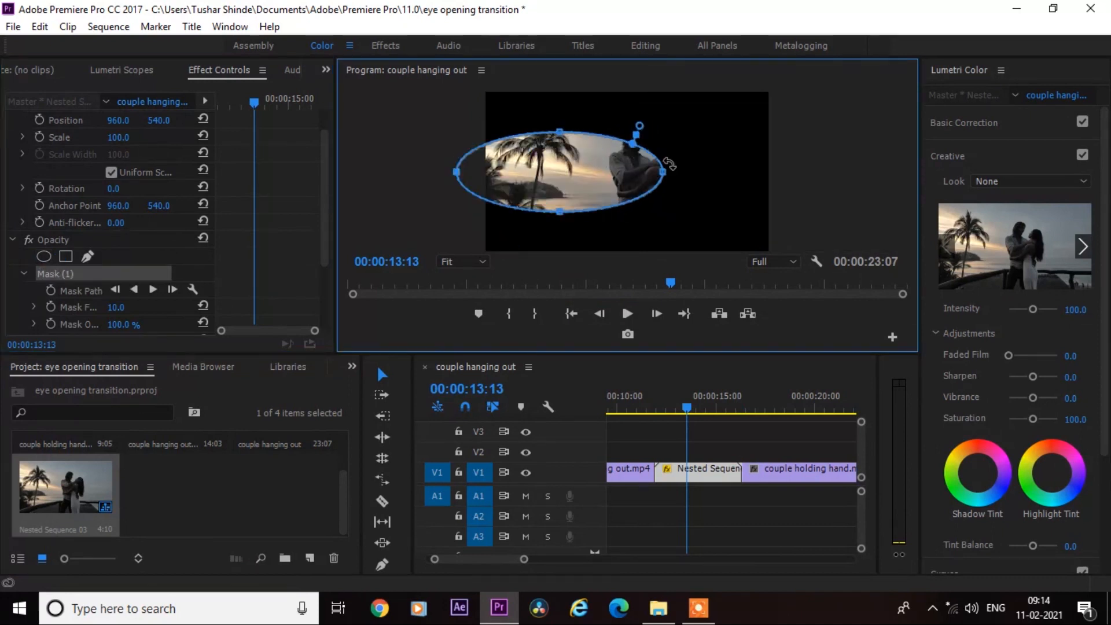
left_click_drag(665, 171, 845, 165)
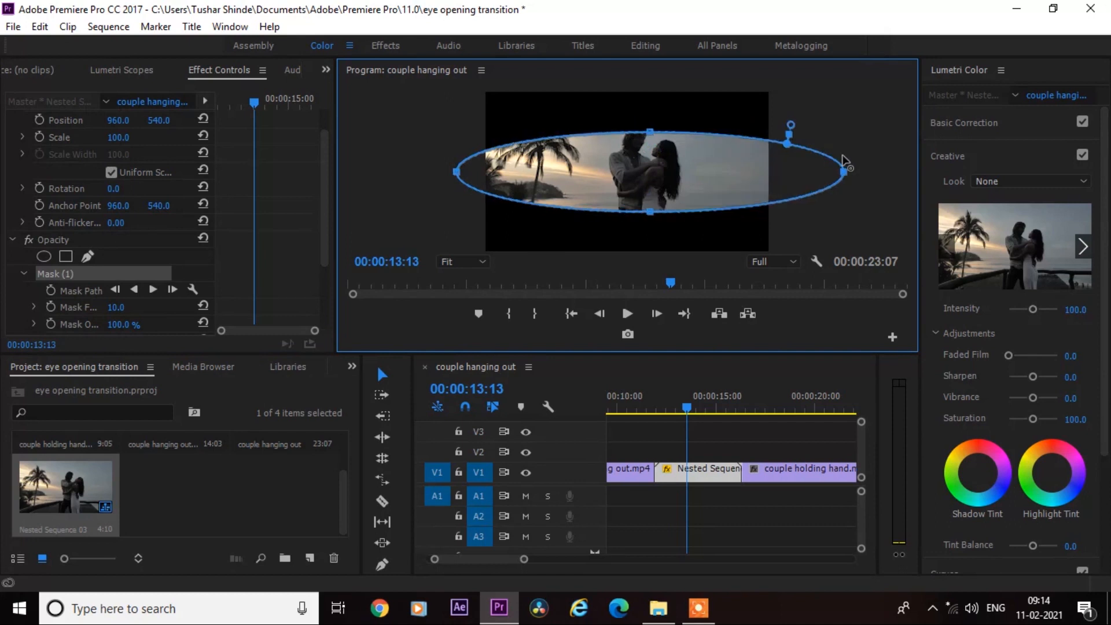
left_click_drag(777, 159, 762, 159)
At 10% monitor zoom, stretch the mask oval vertically beyond the frame edges.
left_click(470, 264)
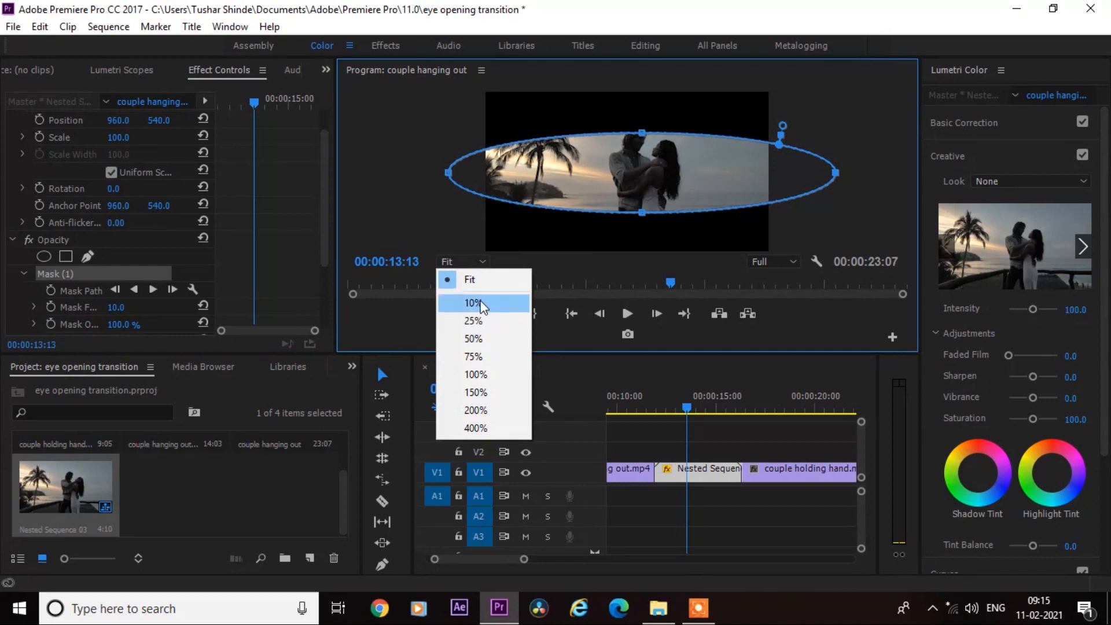
left_click(482, 304)
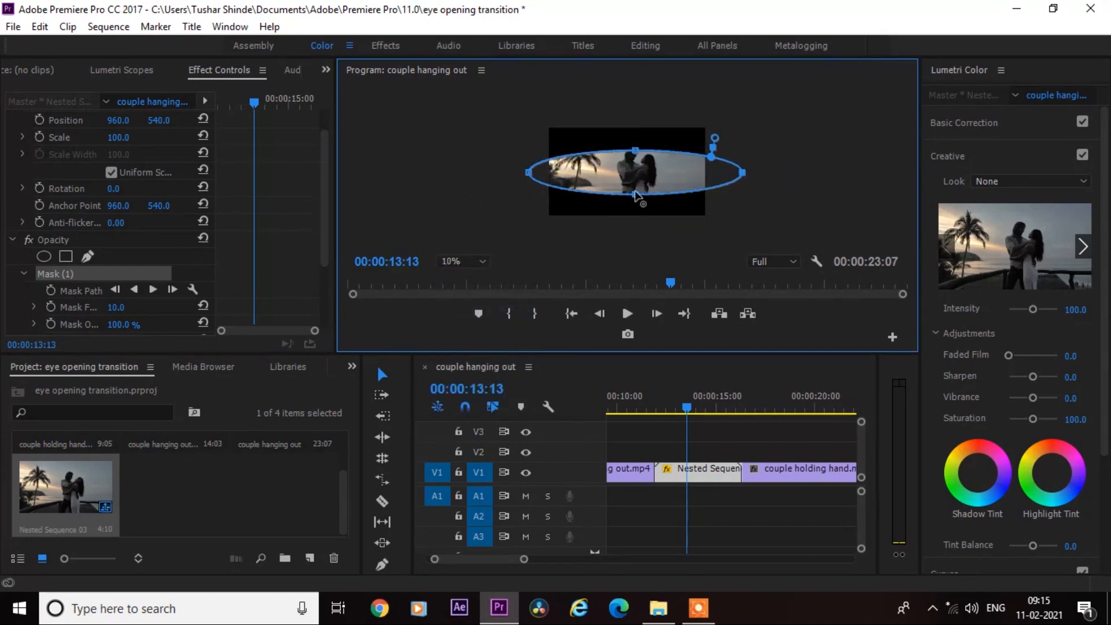
left_click_drag(637, 196, 638, 242)
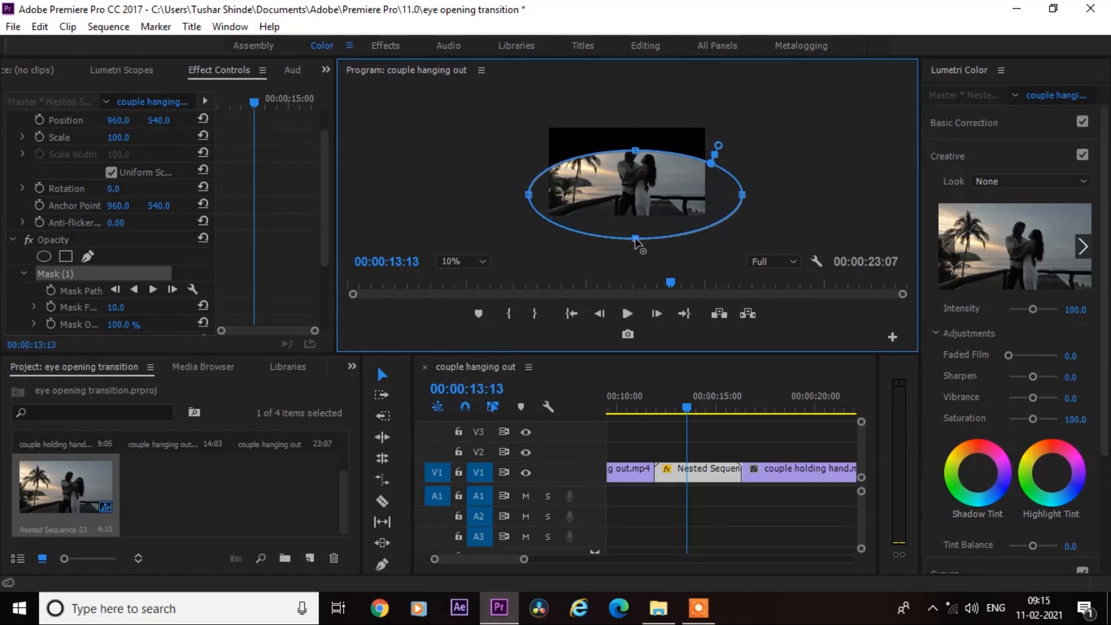
left_click_drag(636, 150, 616, 98)
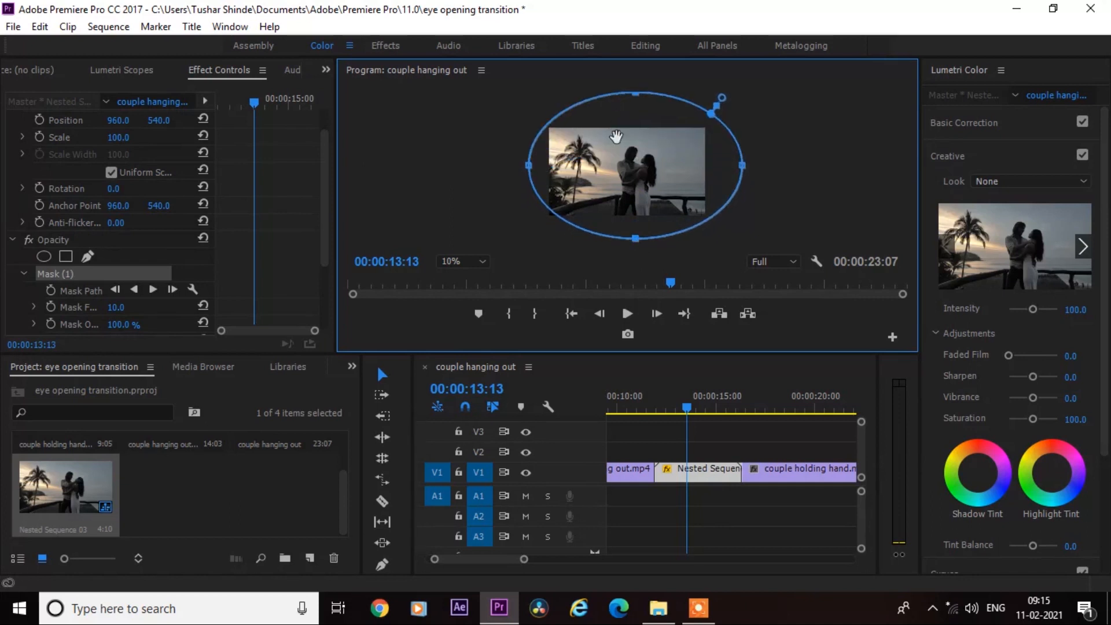
left_click_drag(625, 214, 627, 247)
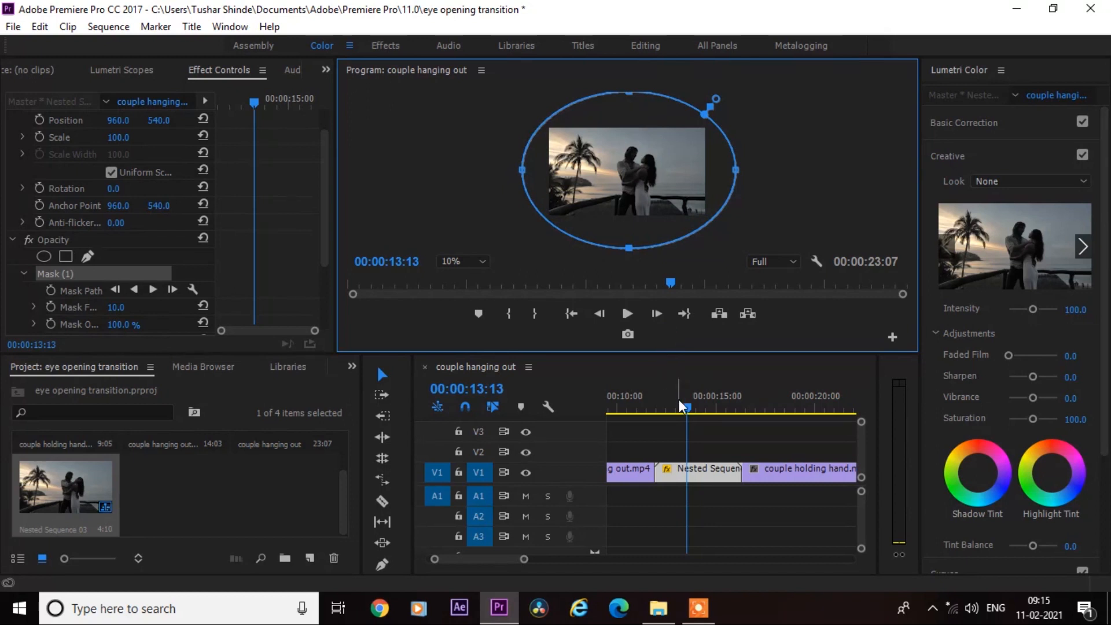
At the nested section's start, keyframe the current Mask Path shape.
left_click_drag(678, 400, 657, 397)
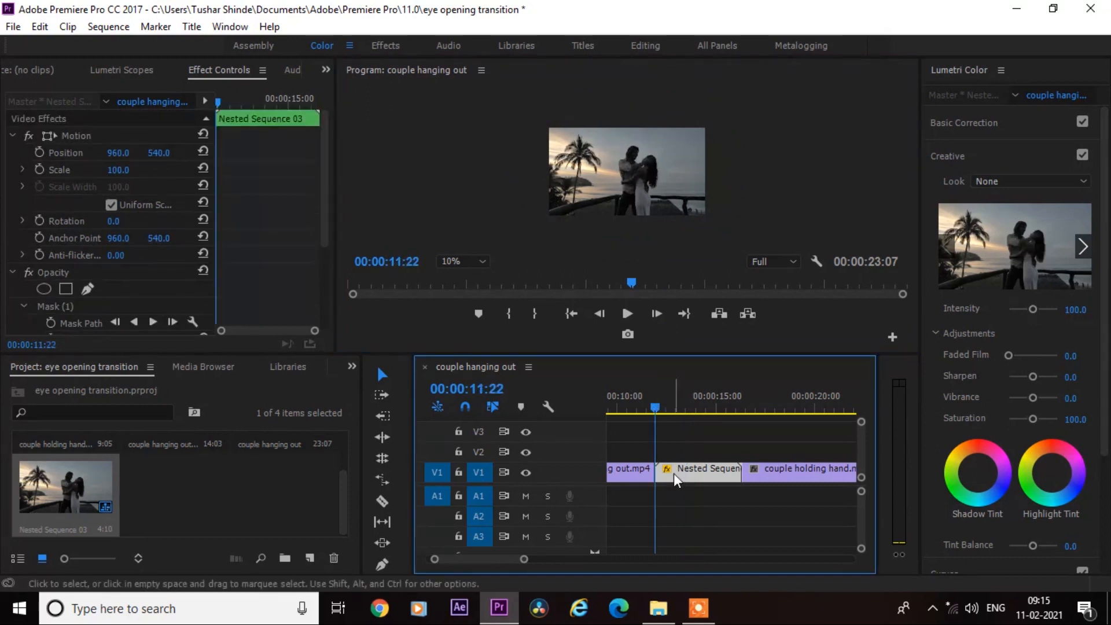
key("Right")
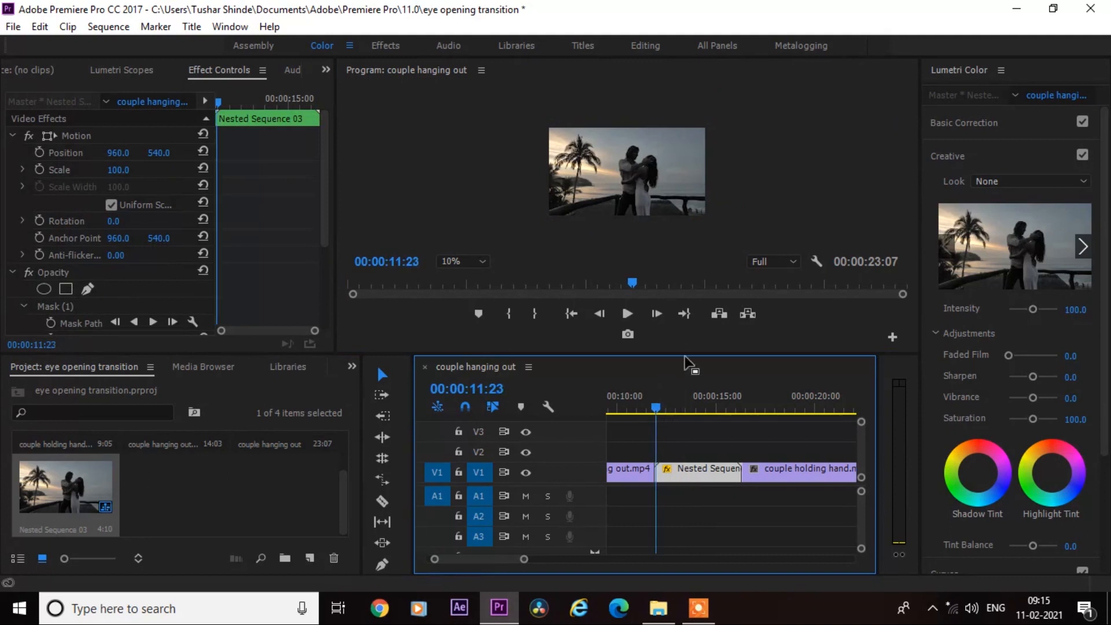
scroll(327, 208, "down", 3)
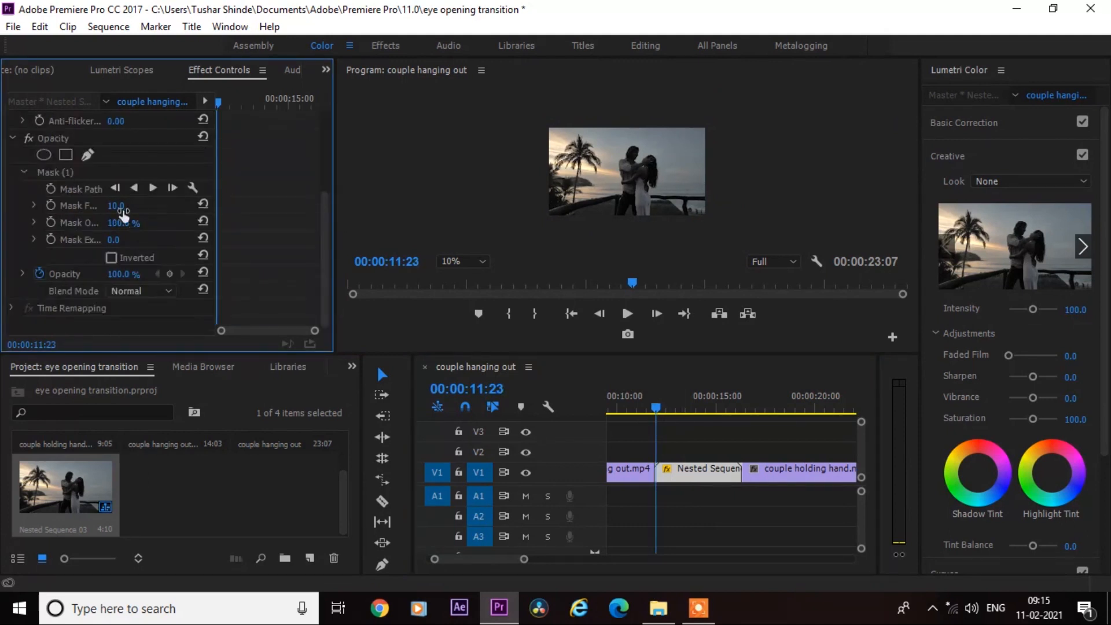
left_click(74, 170)
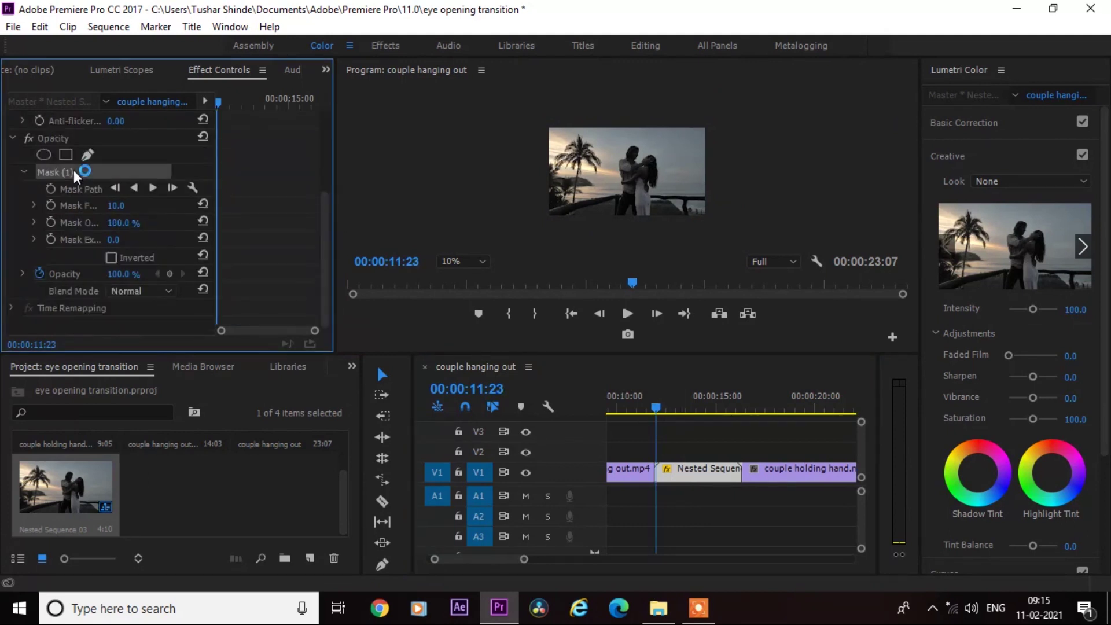
left_click(49, 188)
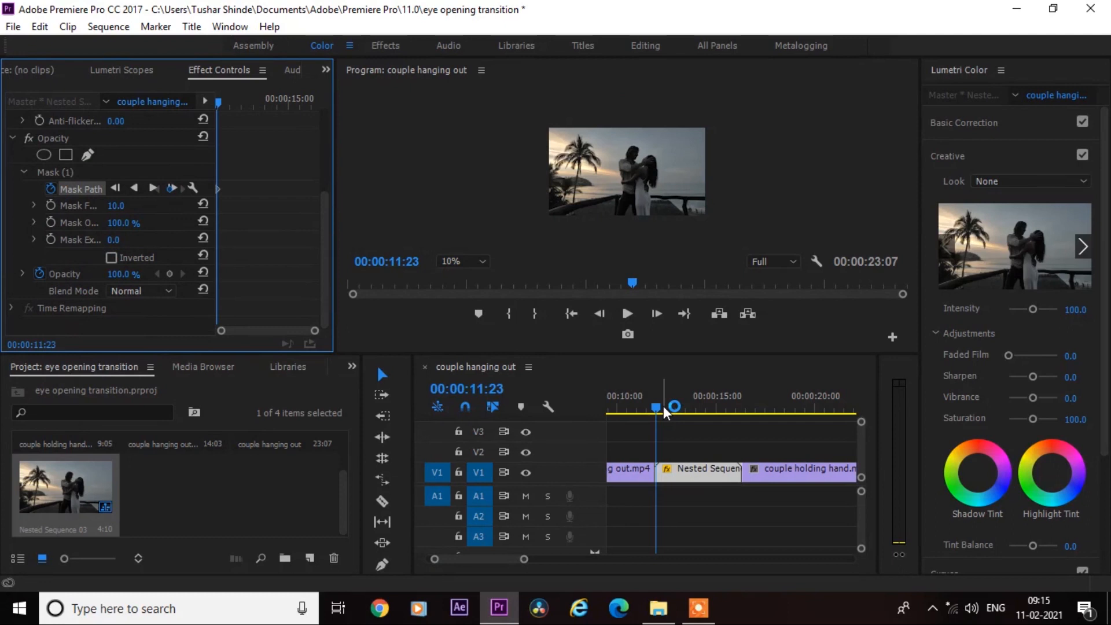
Around 14:05, squash the mask into a thin horizontal sliver so the eye looks closed.
left_click_drag(663, 406, 702, 410)
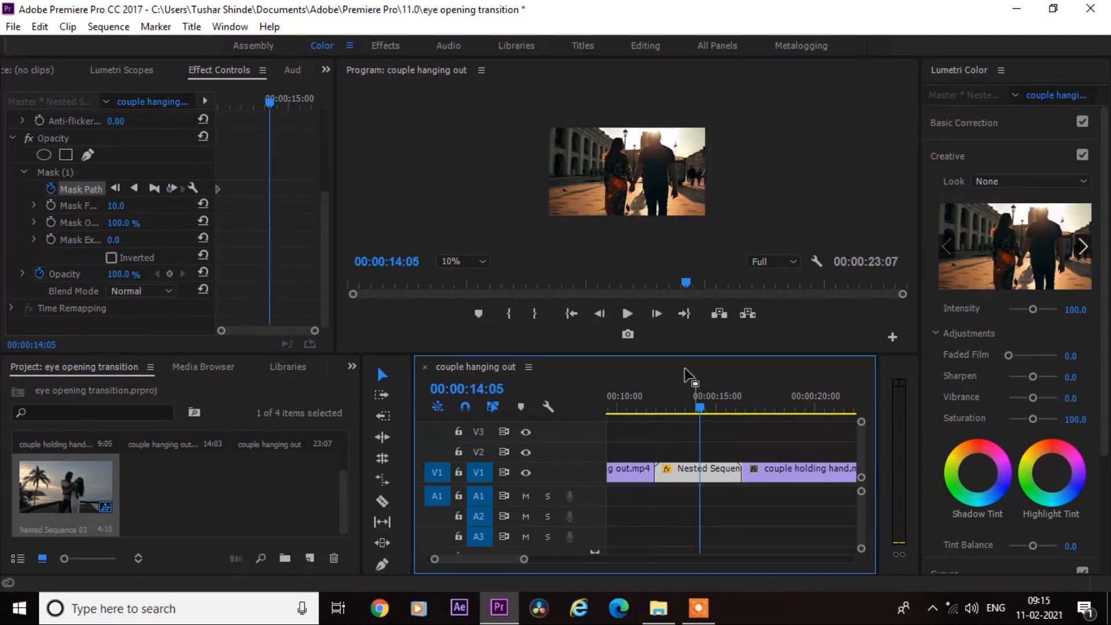
key("ctrl+s")
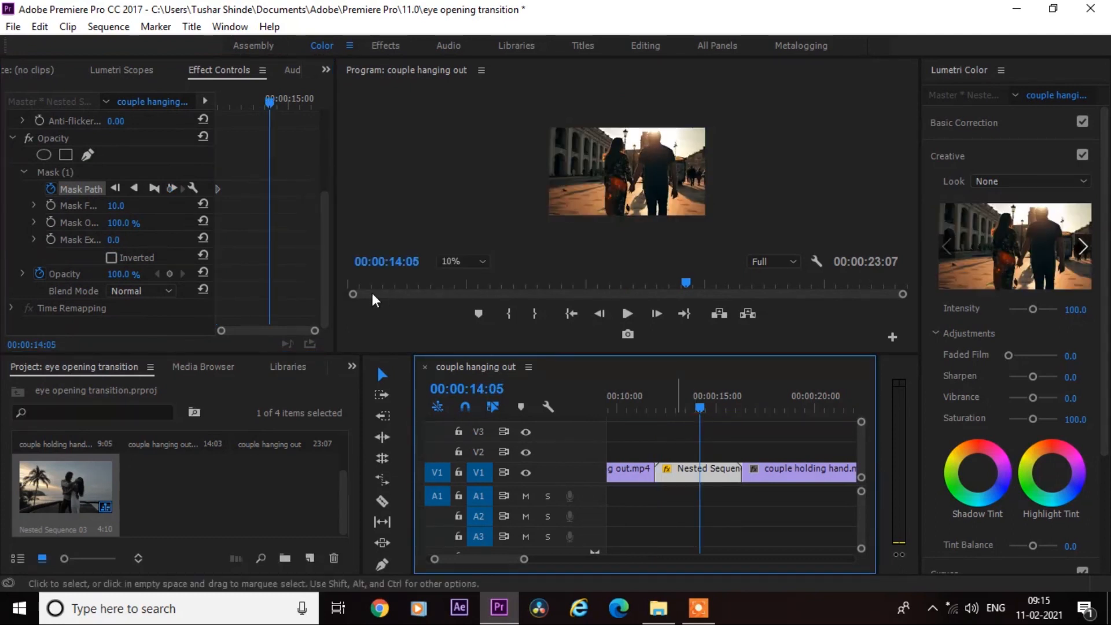
left_click(139, 171)
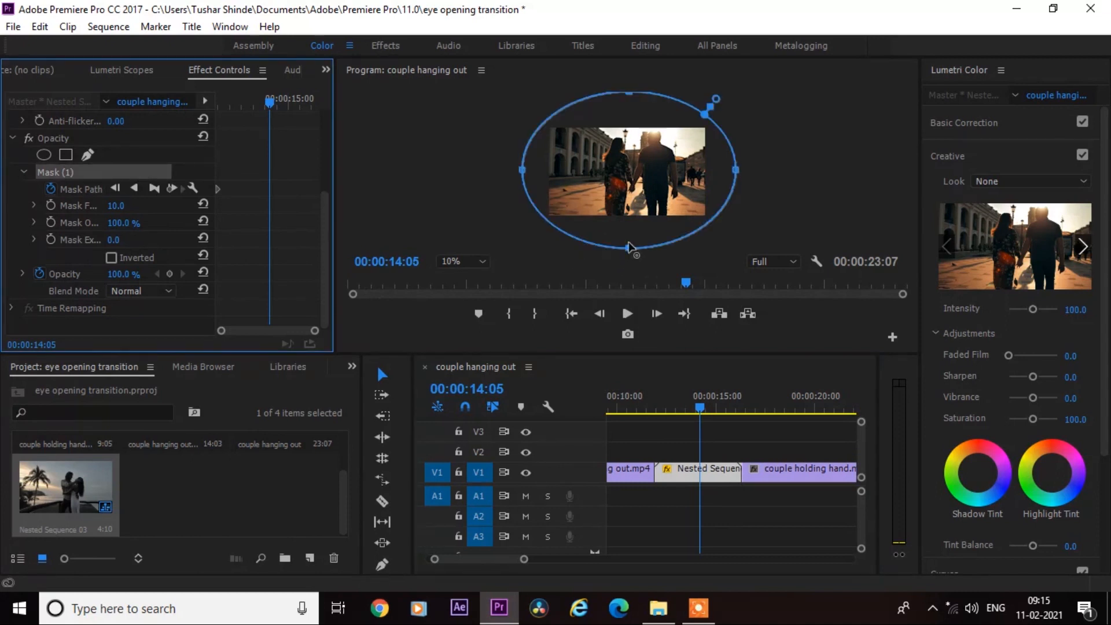
left_click_drag(628, 248, 623, 192)
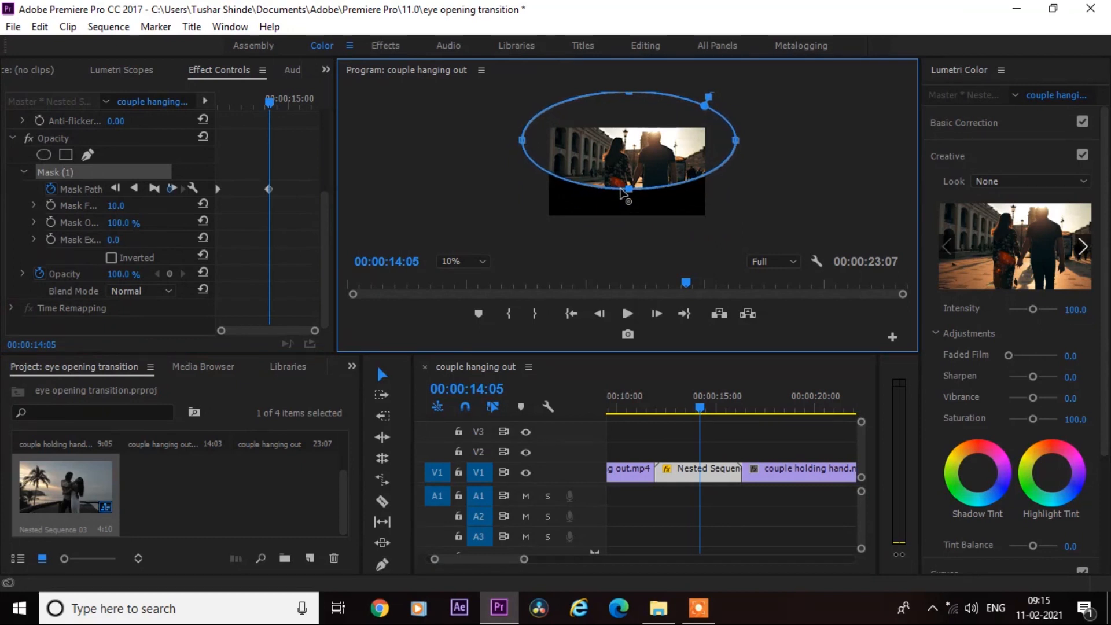
mouse_move(631, 100)
left_mouse_down()
mouse_move(635, 178)
mouse_move(627, 172)
left_mouse_up()
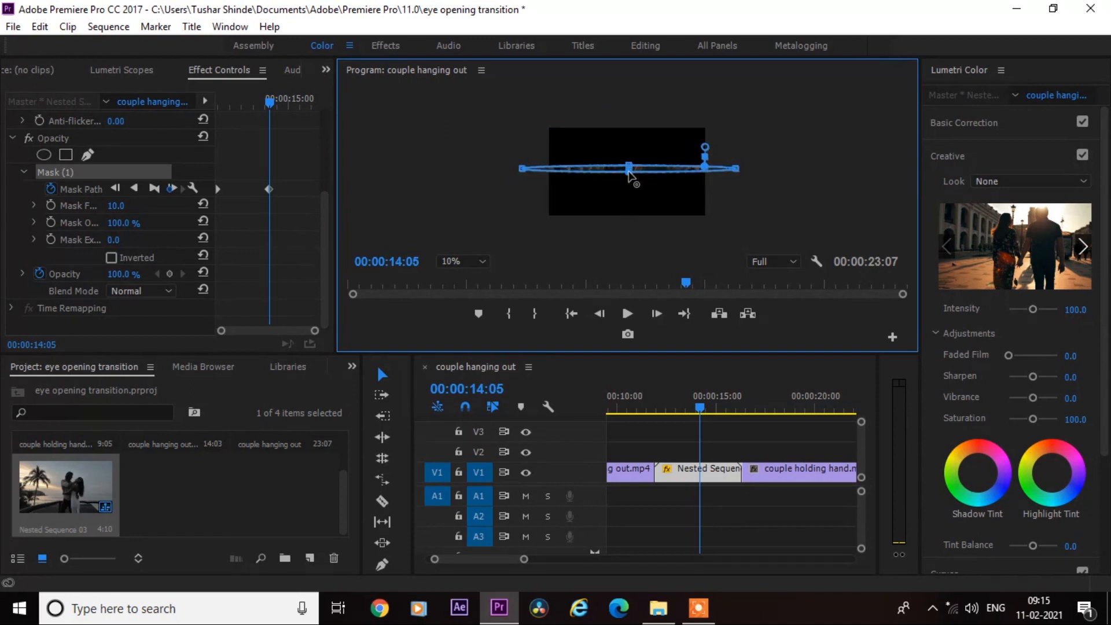
left_click_drag(631, 175, 630, 176)
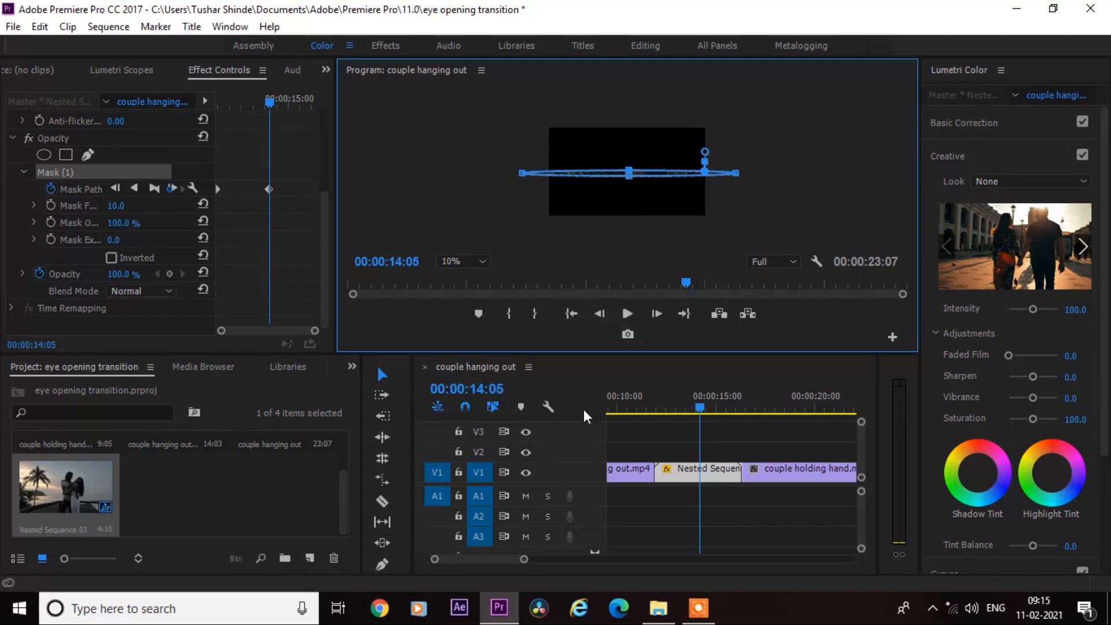
Add a Mask Path keyframe for the closed-eye shape one frame later.
left_click(652, 442)
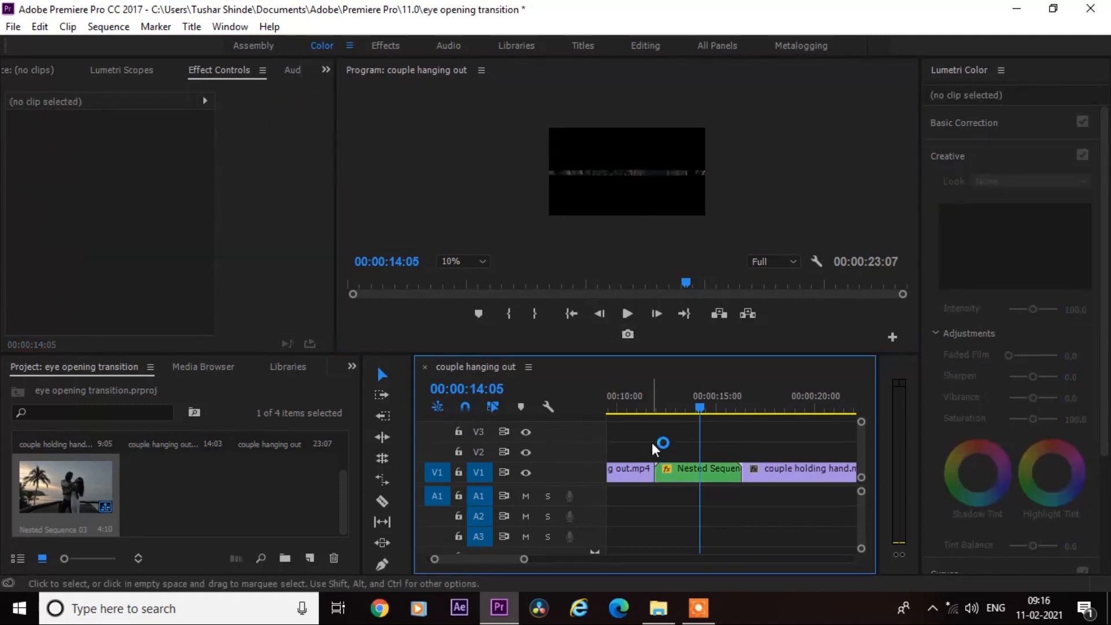
key("Right")
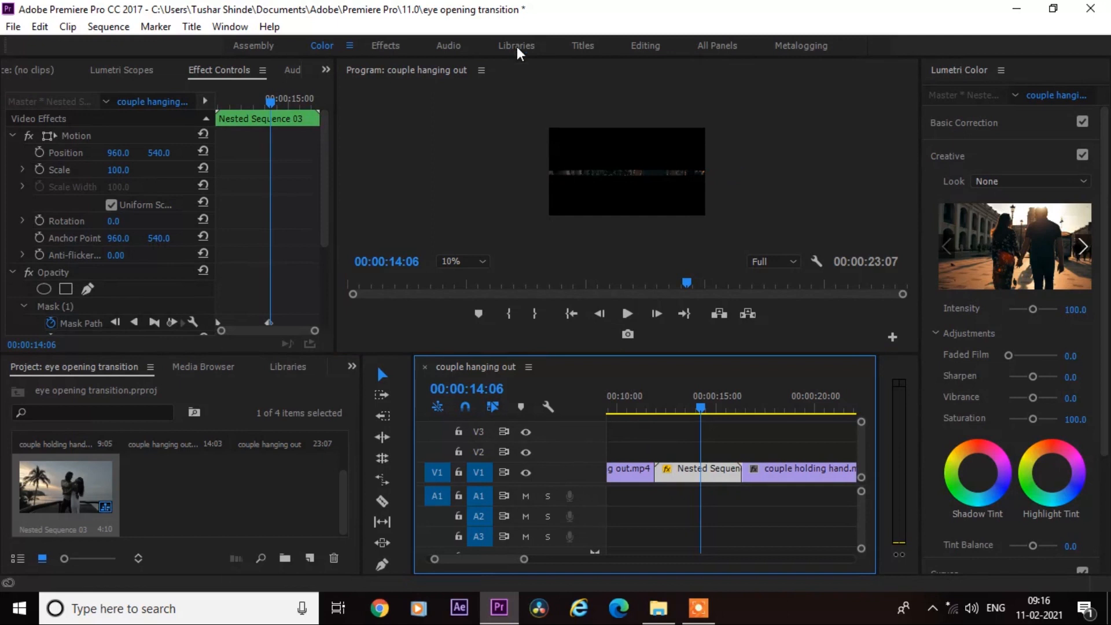
left_click_drag(327, 183, 324, 279)
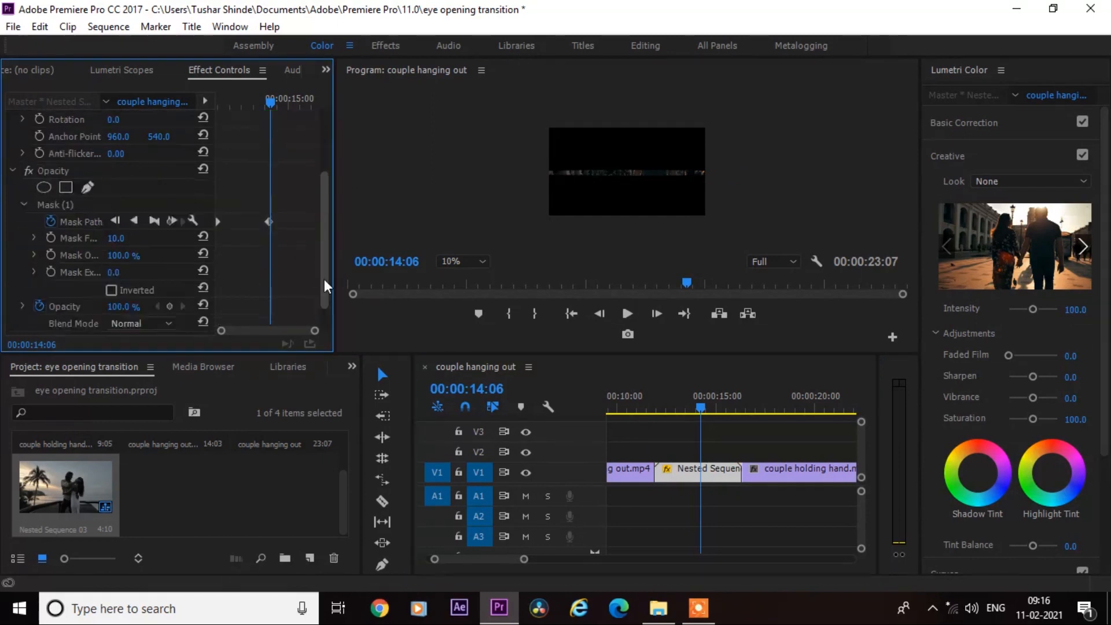
left_click(248, 216)
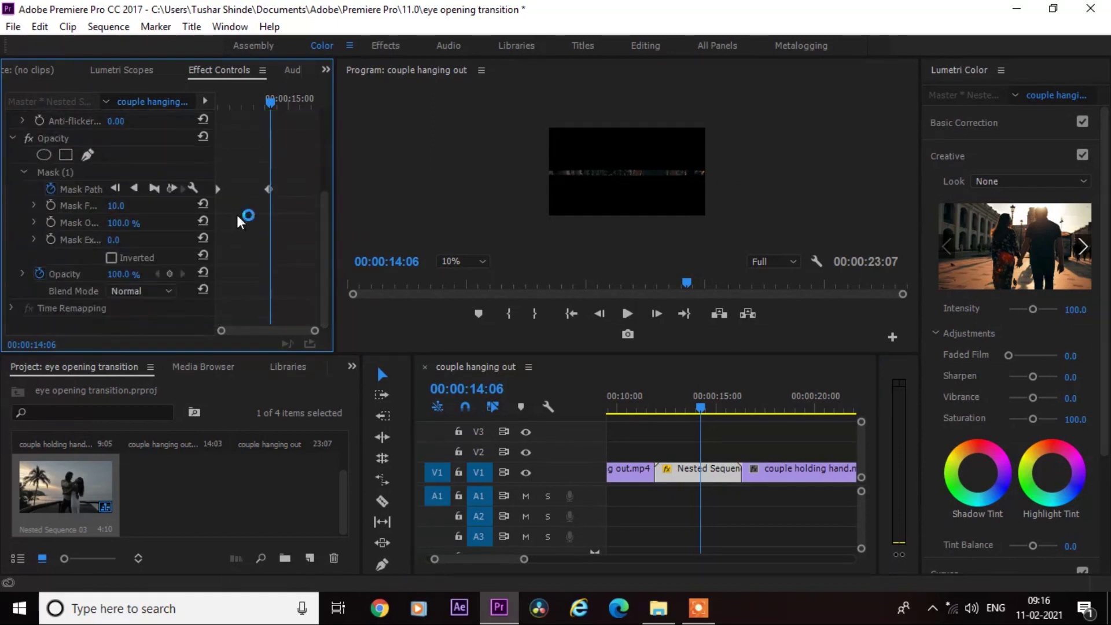
left_click(171, 188)
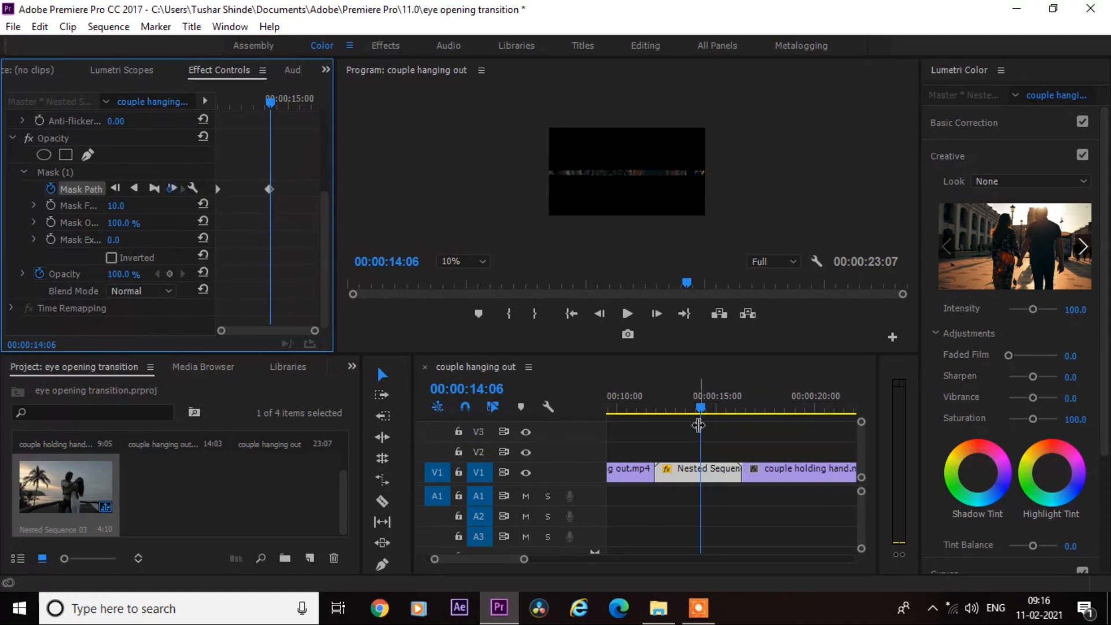
Further along, reopen the mask into a wide ellipse revealing the whole frame.
left_click_drag(704, 403, 742, 406)
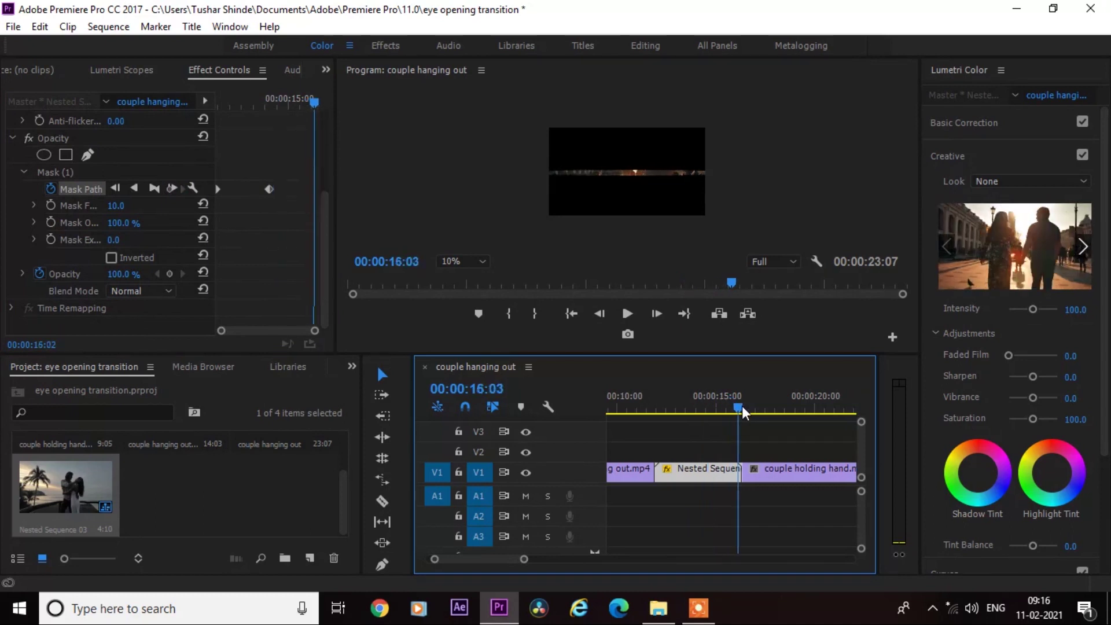
left_click(105, 172)
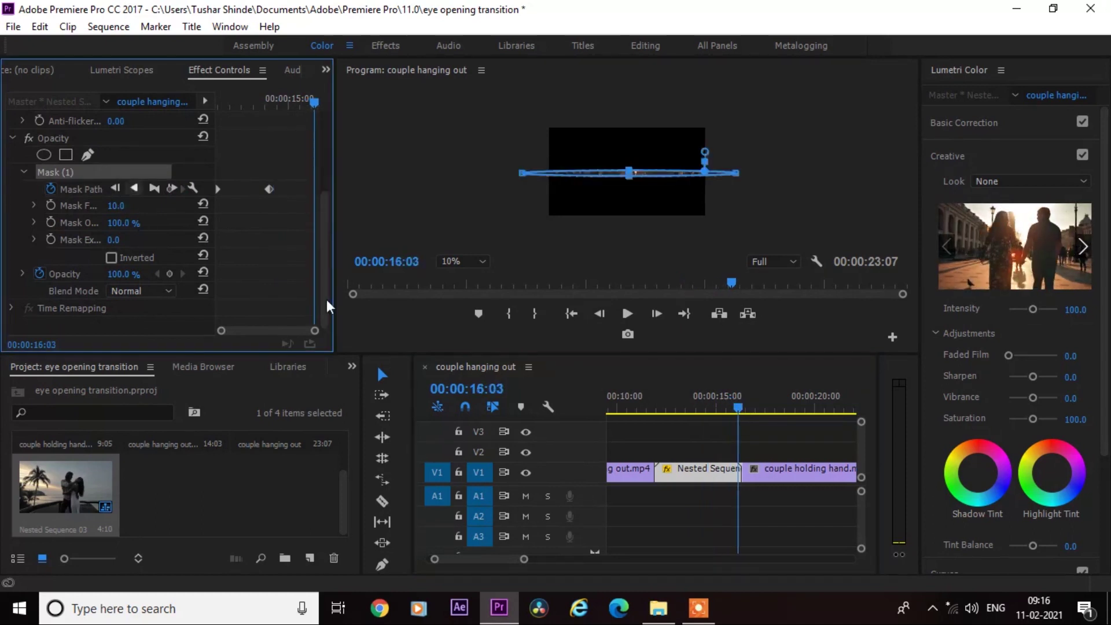
left_click(466, 259)
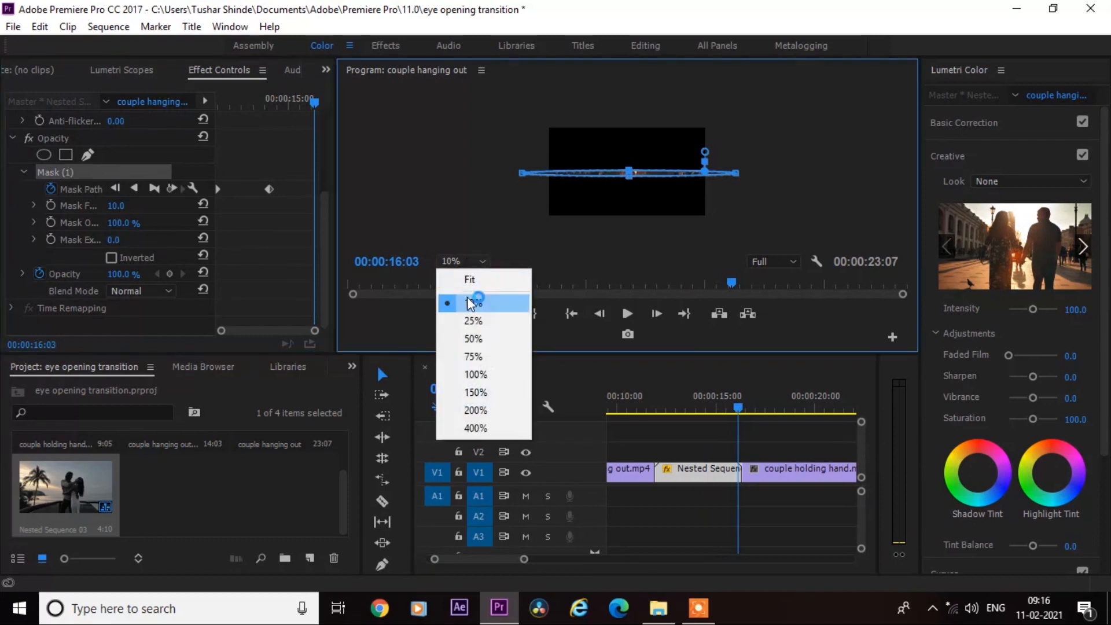
left_click(475, 281)
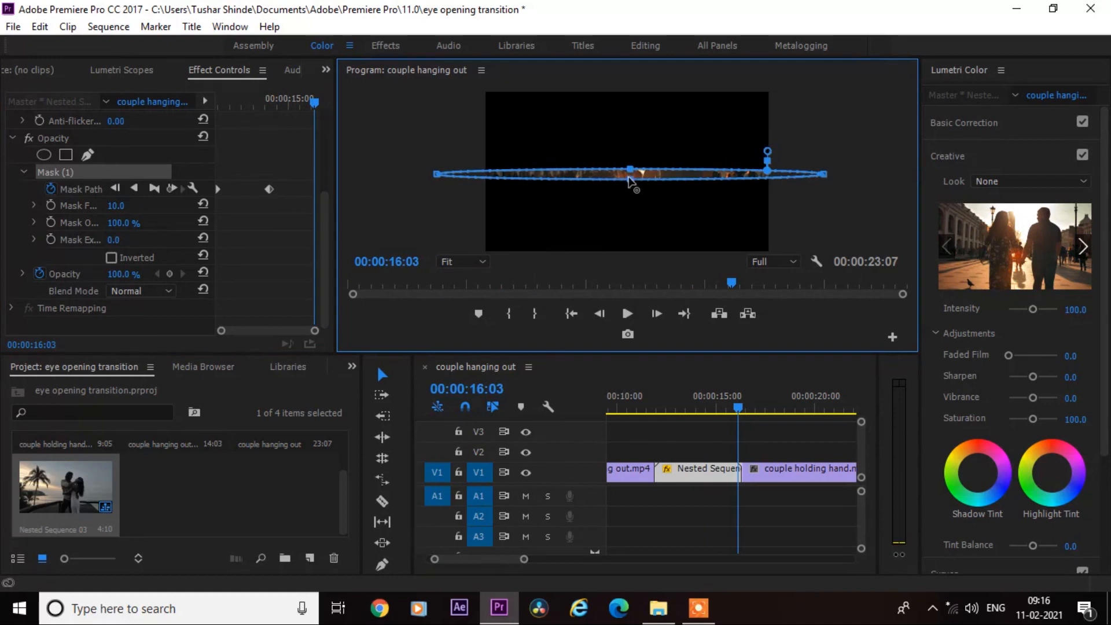
left_click_drag(627, 176, 643, 296)
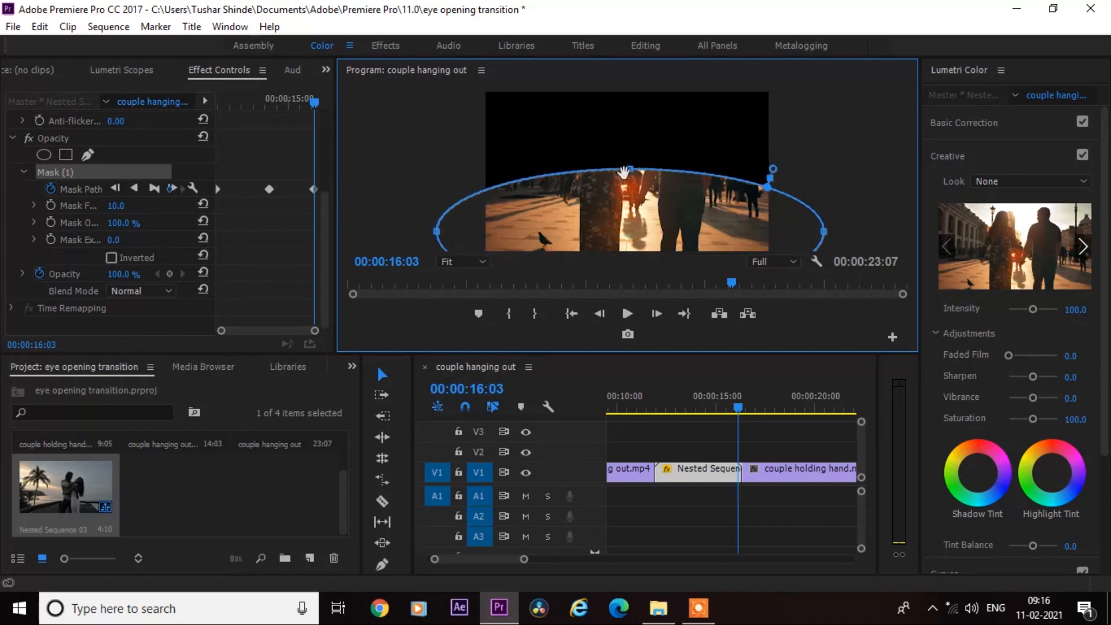
left_click_drag(629, 173, 633, 40)
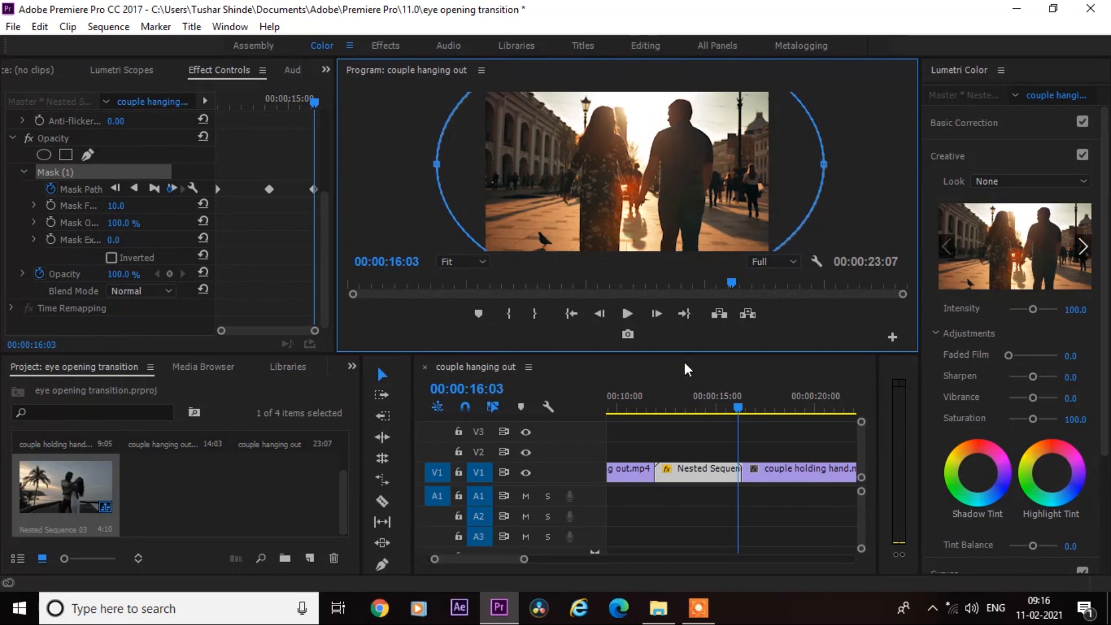
Preview the transition, then set Mask Feather 166 and Mask Expansion -281 for a dark vignette.
left_click(651, 404)
key("space")
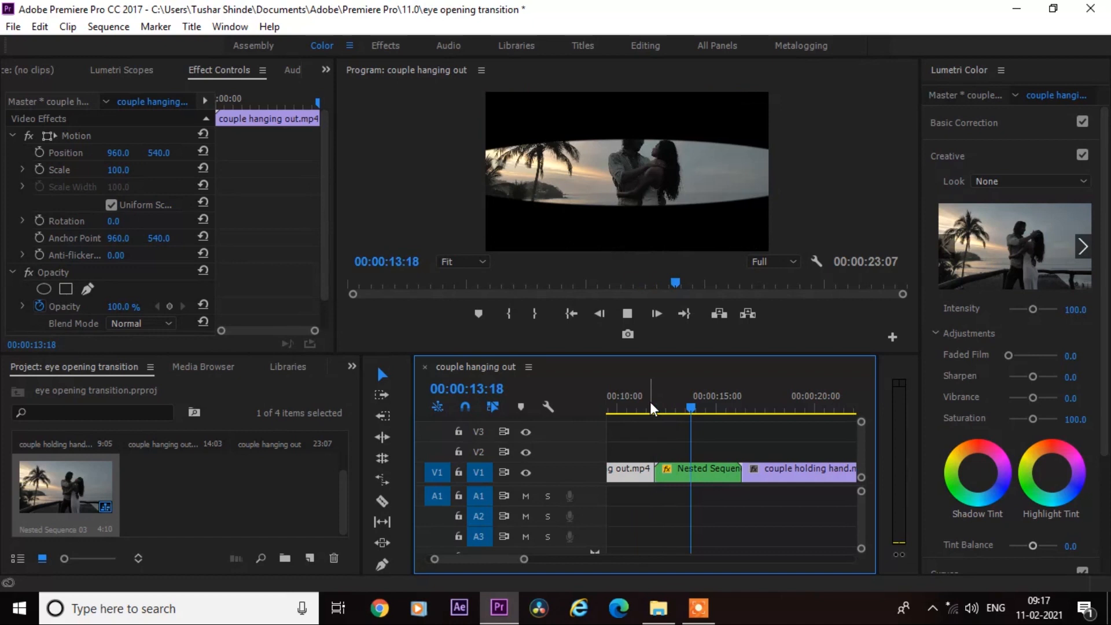
key("space")
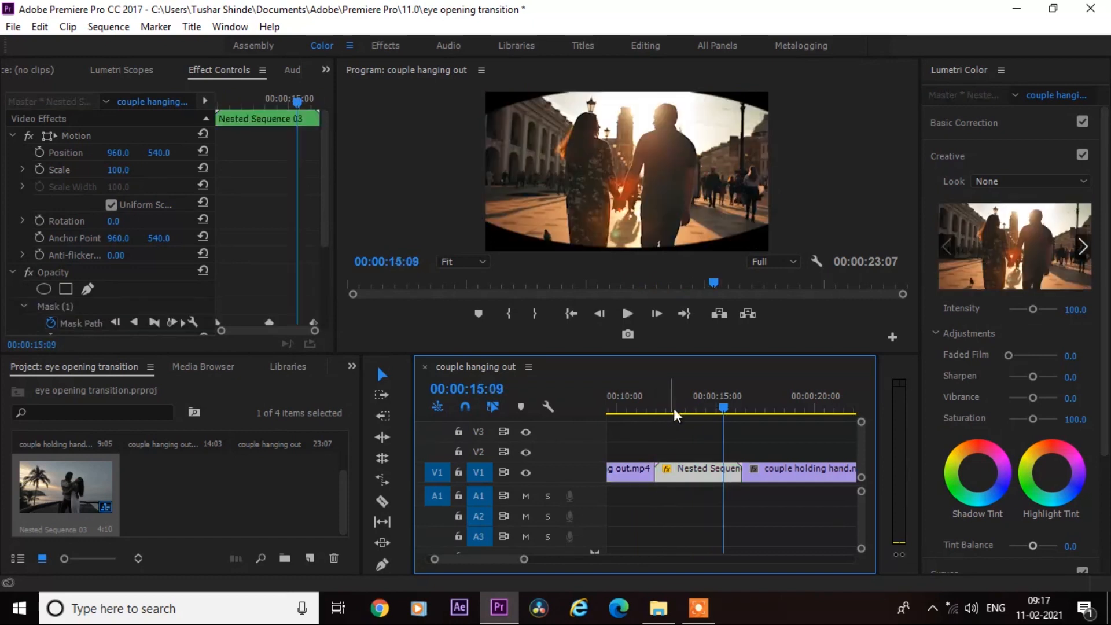
left_click_drag(321, 171, 334, 276)
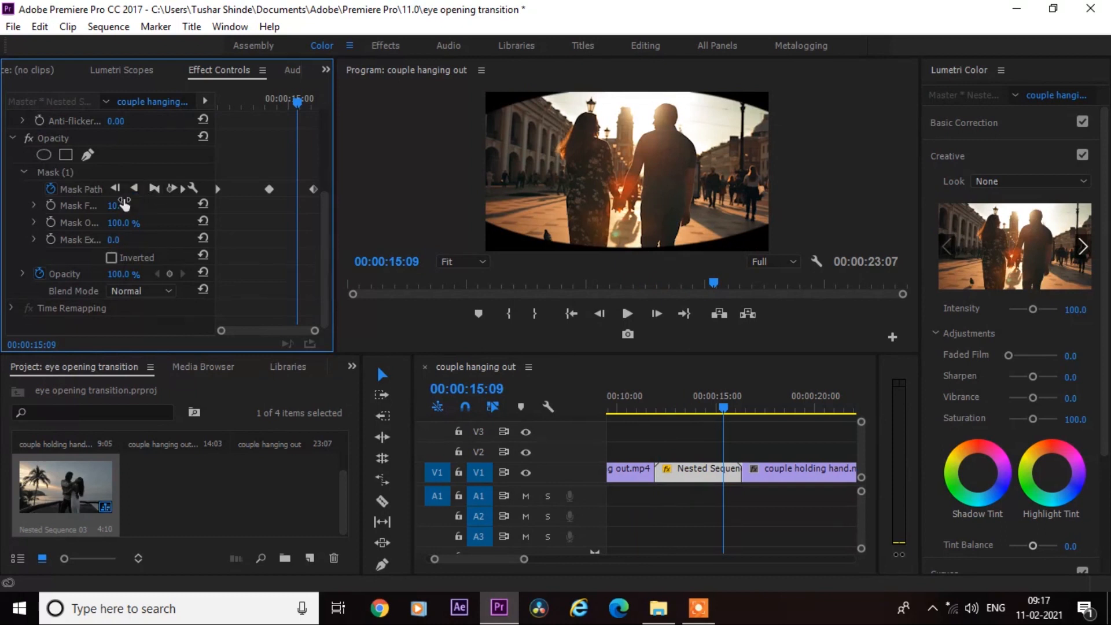
mouse_move(125, 203)
left_mouse_down()
mouse_move(175, 202)
mouse_move(110, 205)
mouse_move(47, 239)
left_mouse_up()
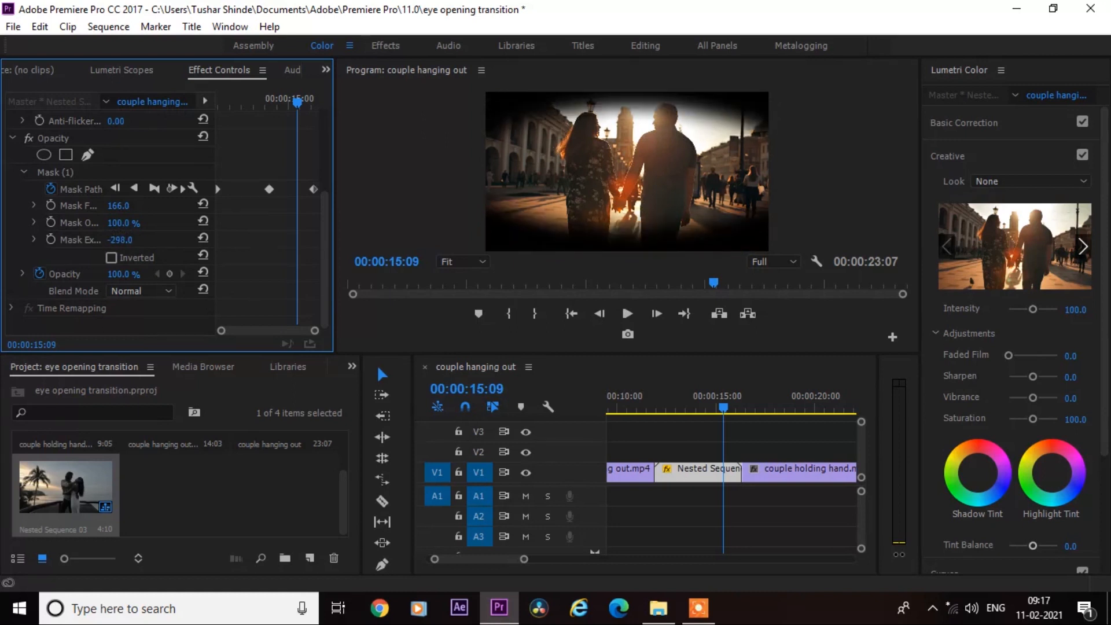
left_click_drag(120, 238, 302, 303)
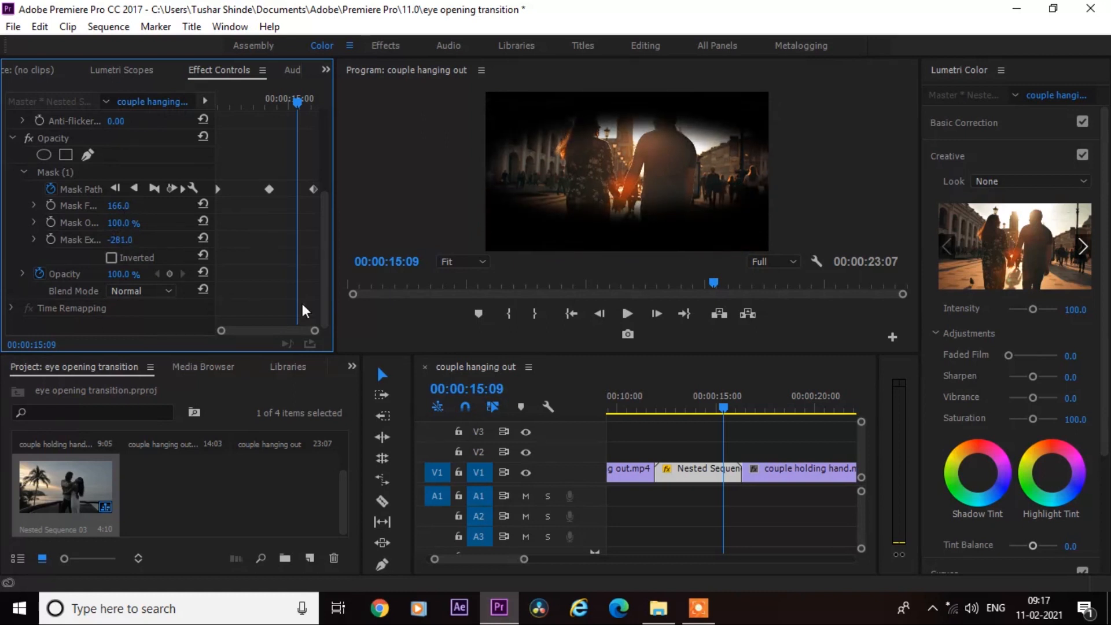